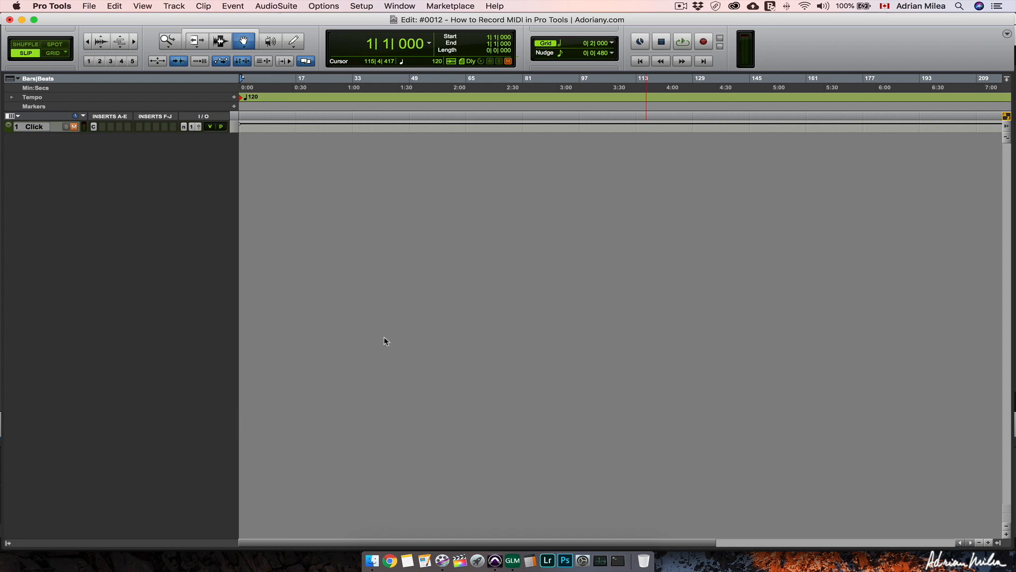
Step: In the Peripherals settings, set MIDI controller #1's type to M-AudioKeyboard
click(362, 6)
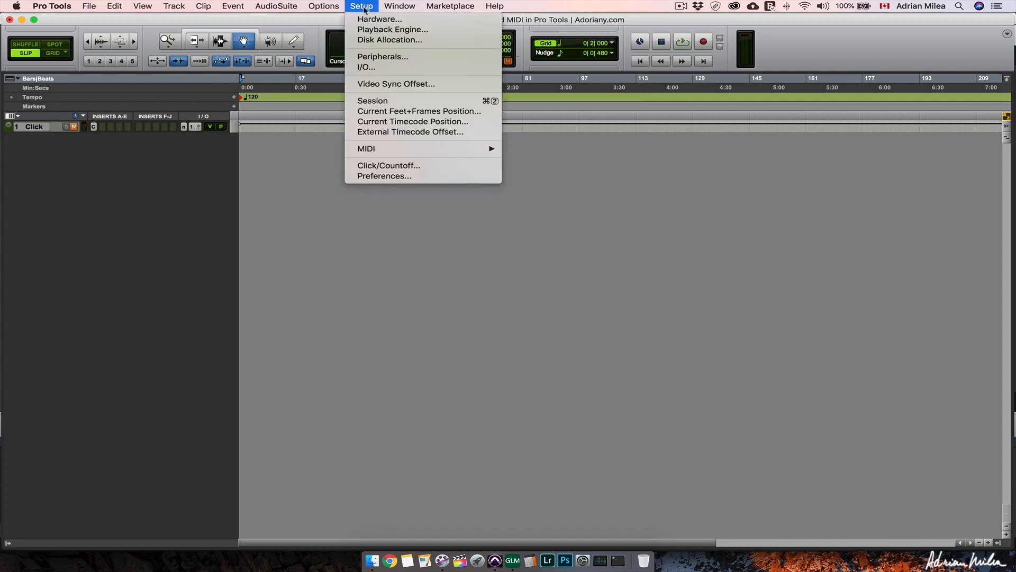
click(380, 57)
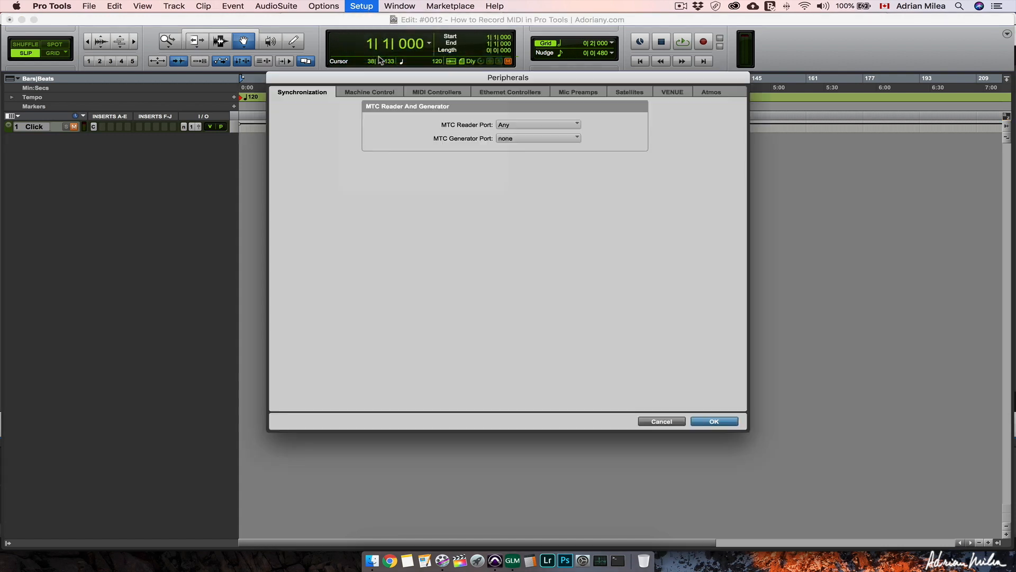
click(430, 93)
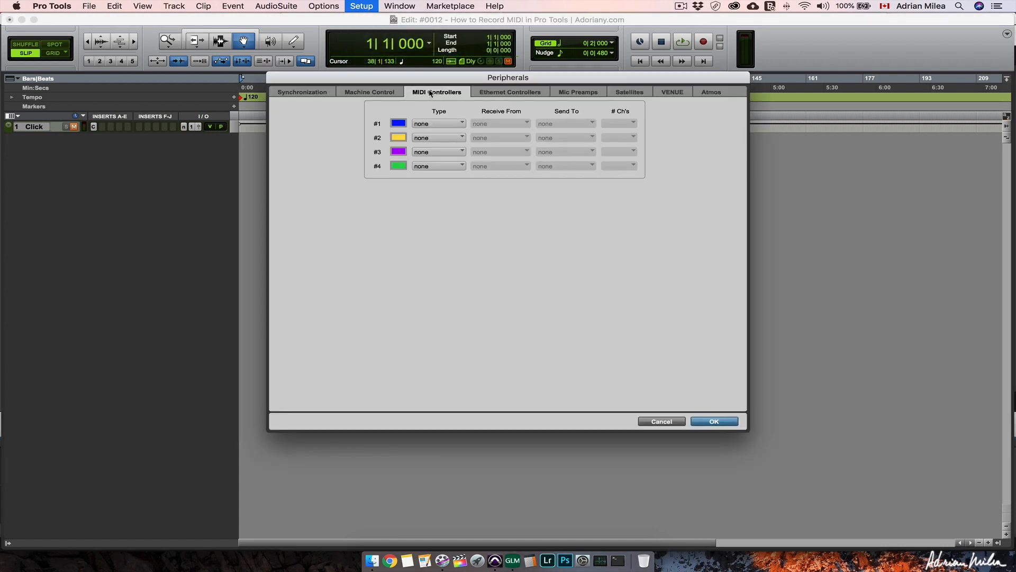
click(443, 125)
click(455, 166)
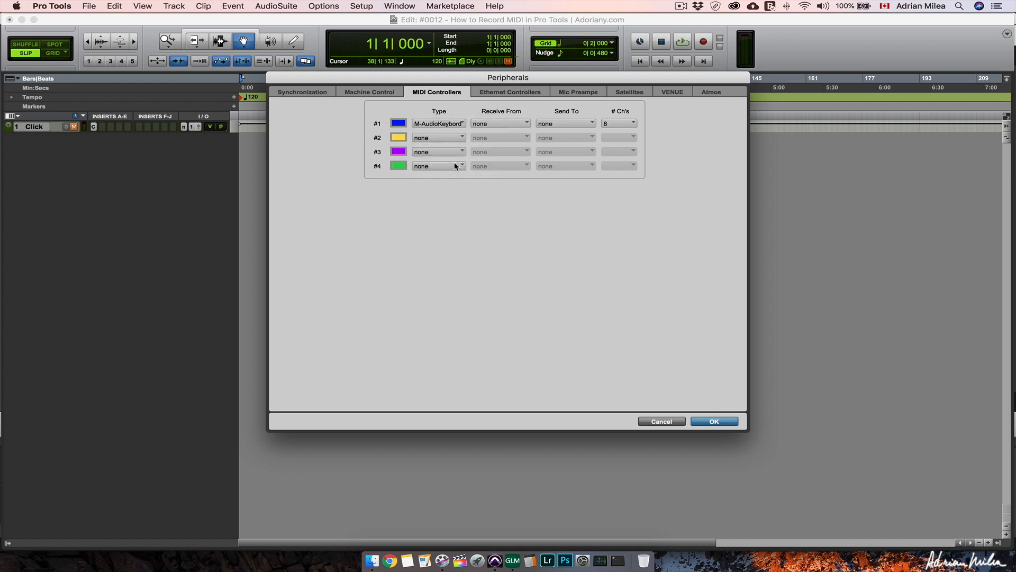
Step: Set controller #1 to receive from and send to the predefined Oxygen 49, and accept the peripheral settings
click(492, 125)
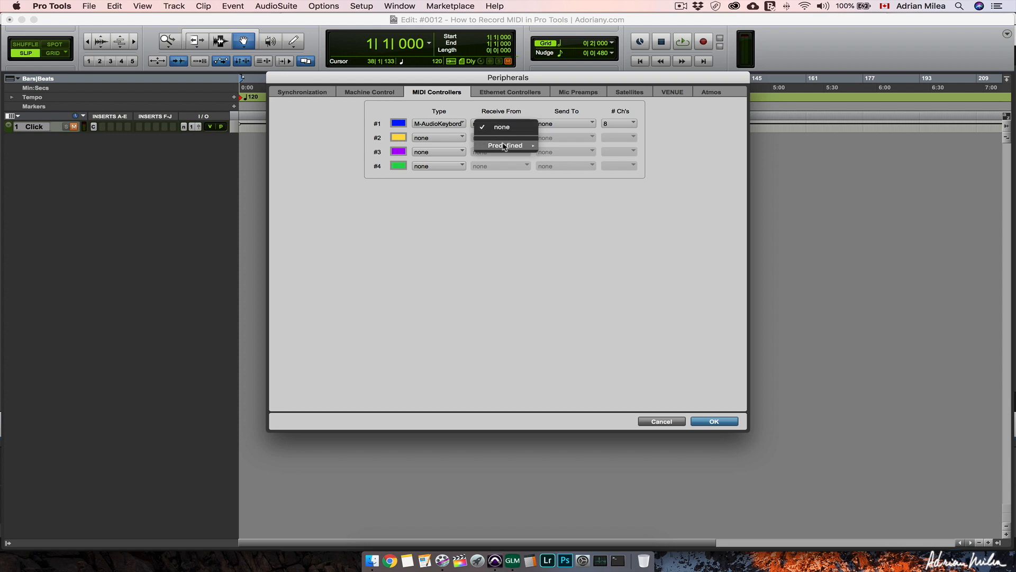
mouse_move(505, 146)
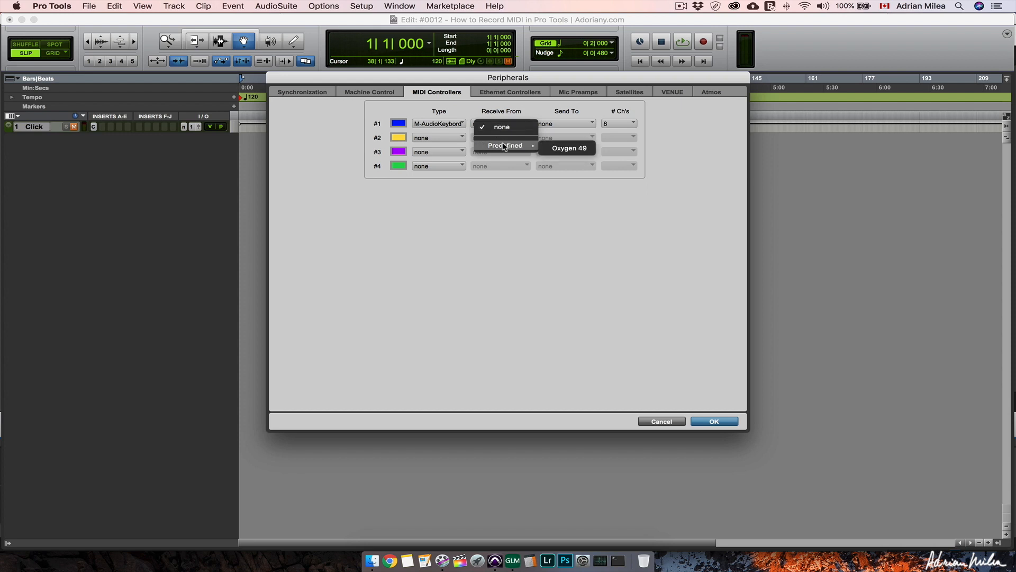
click(562, 150)
click(562, 125)
mouse_move(578, 152)
click(629, 149)
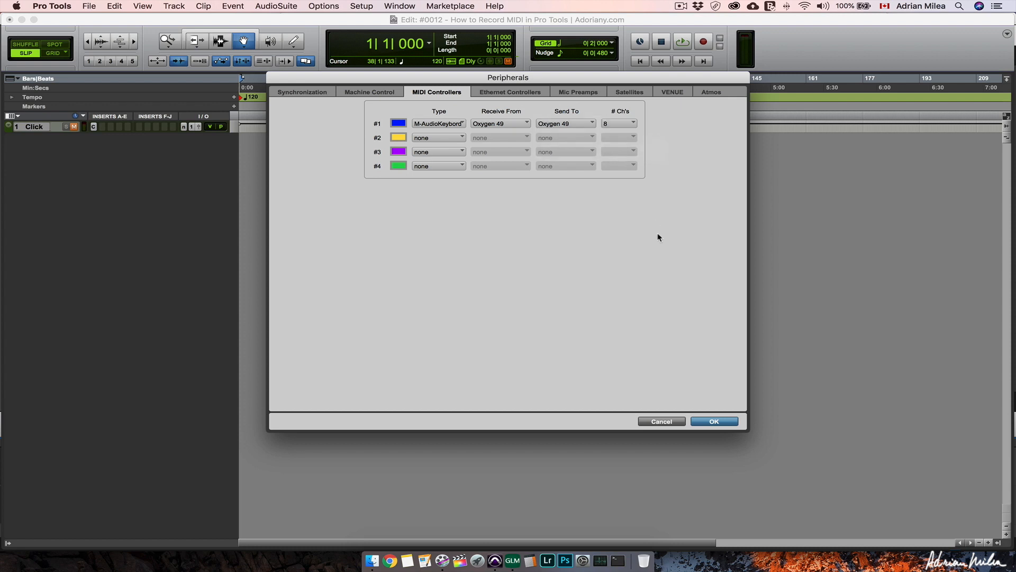
click(712, 423)
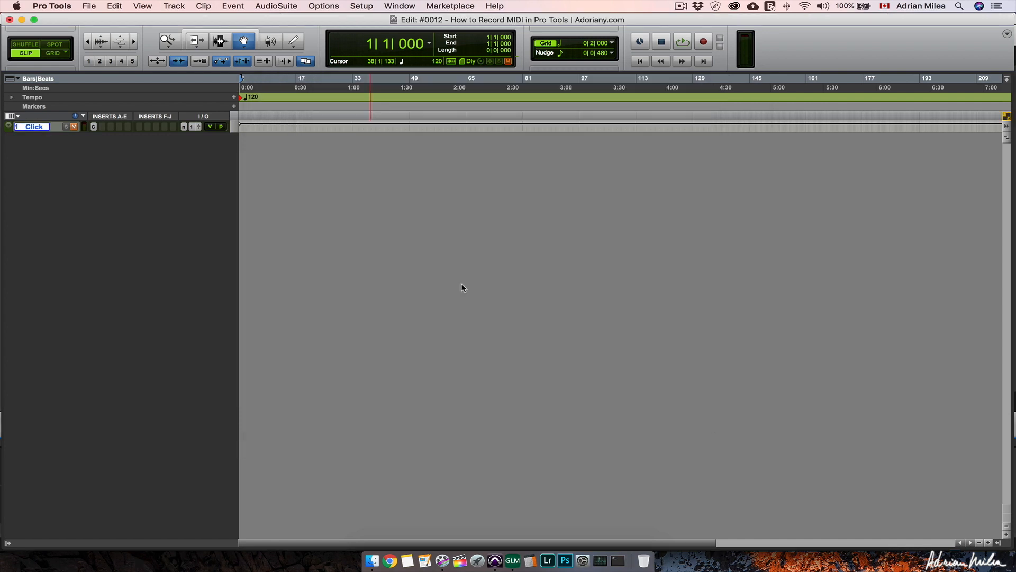
Step: Create one new MIDI track in the session
click(174, 5)
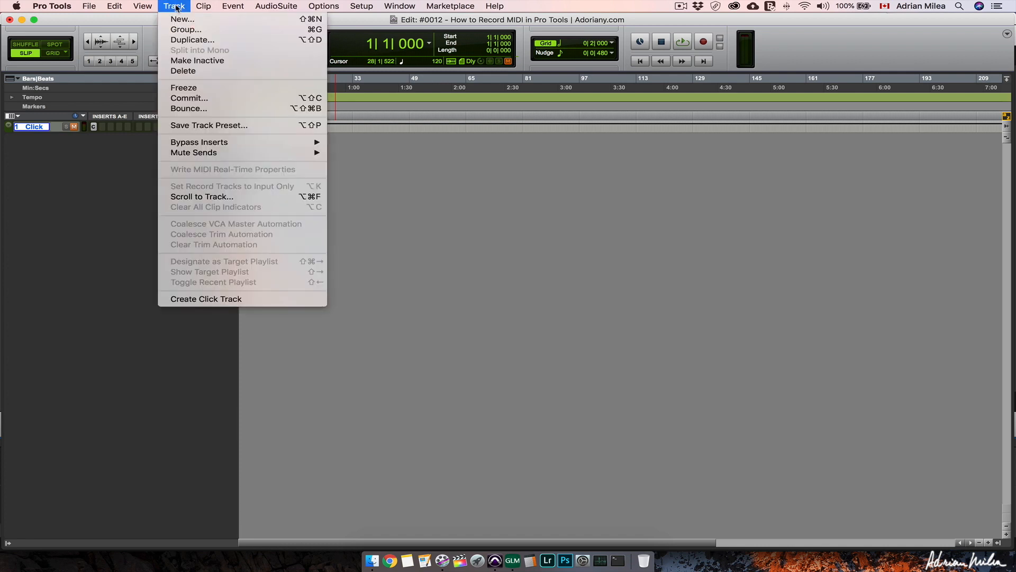
click(183, 22)
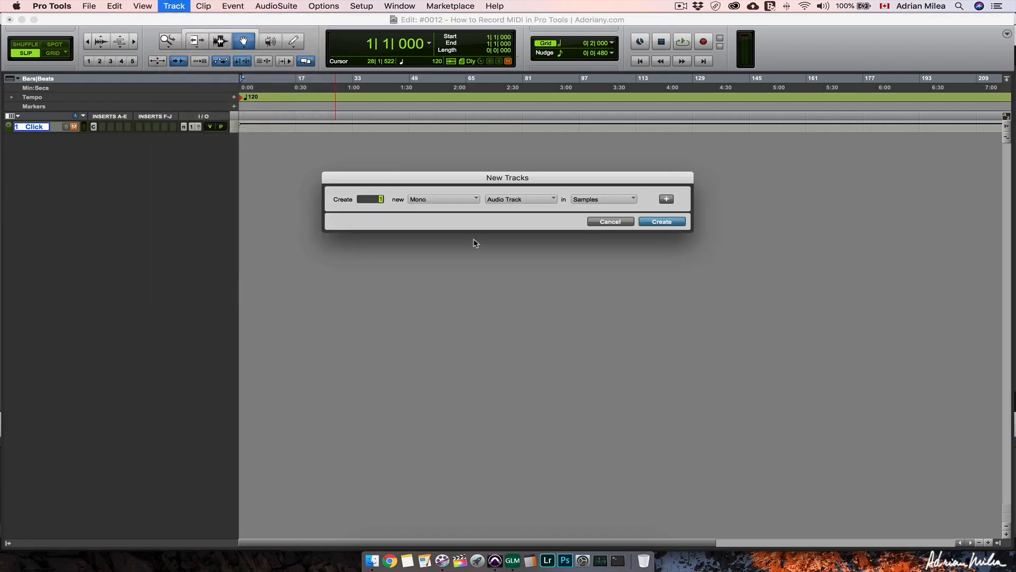
click(508, 200)
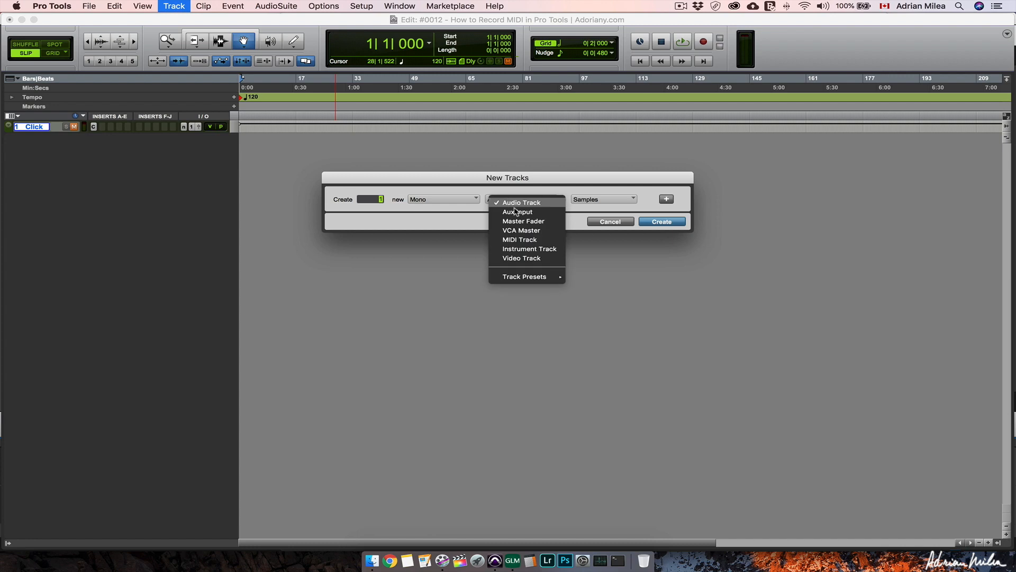
click(523, 240)
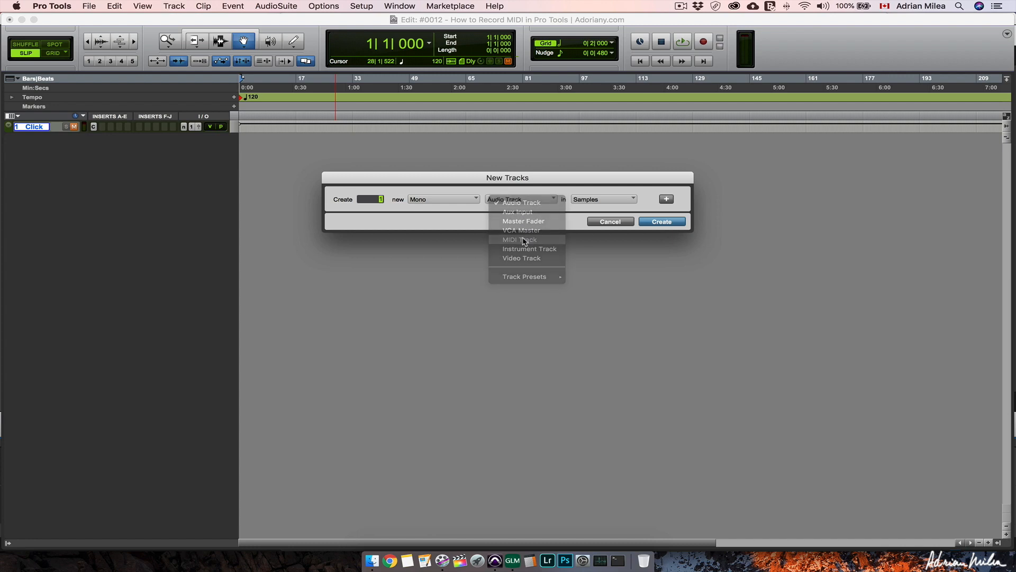
click(659, 222)
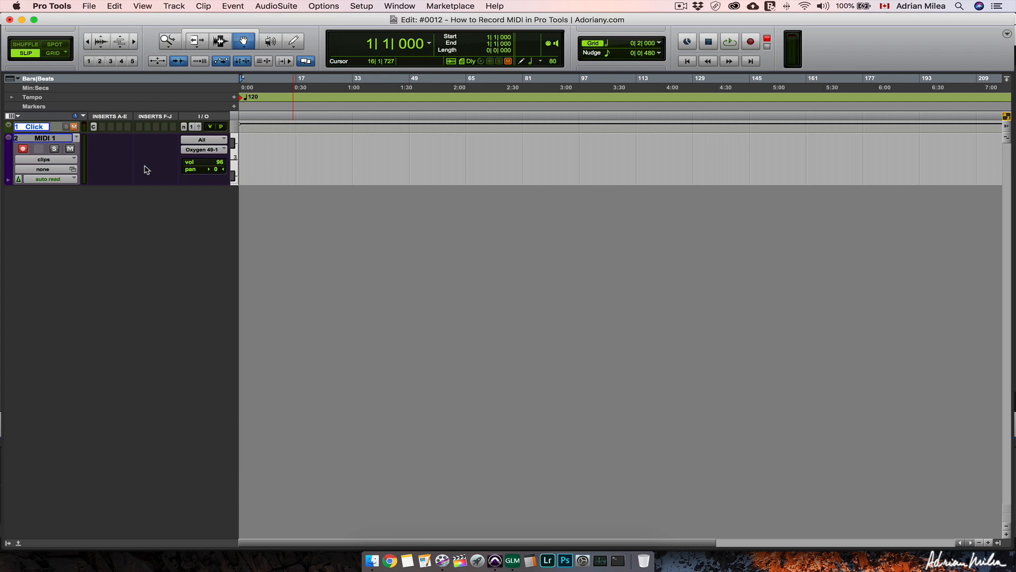
Step: Record a short keyboard performance on the armed MIDI track from the start of the session
click(749, 43)
key(space)
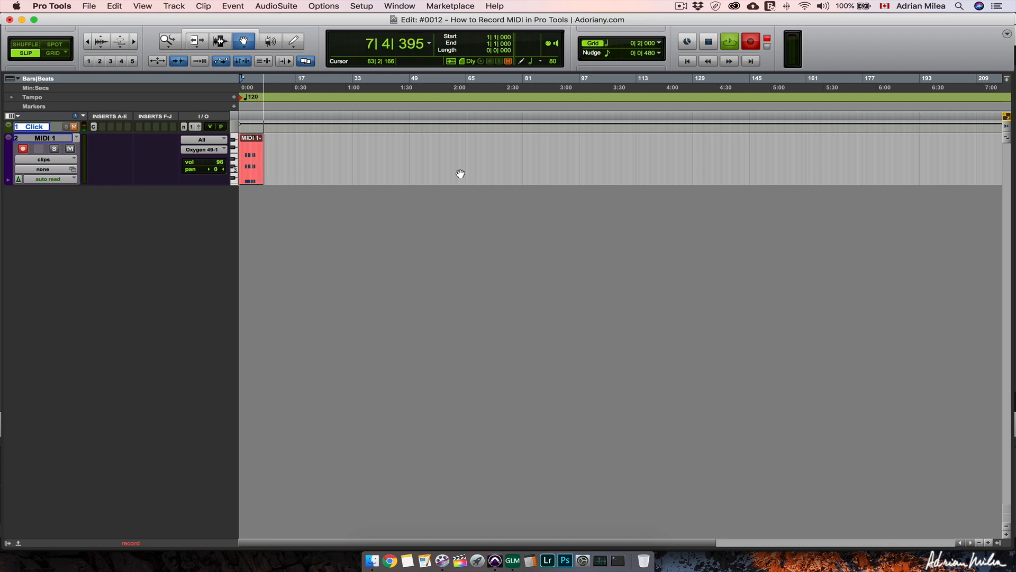
key(space)
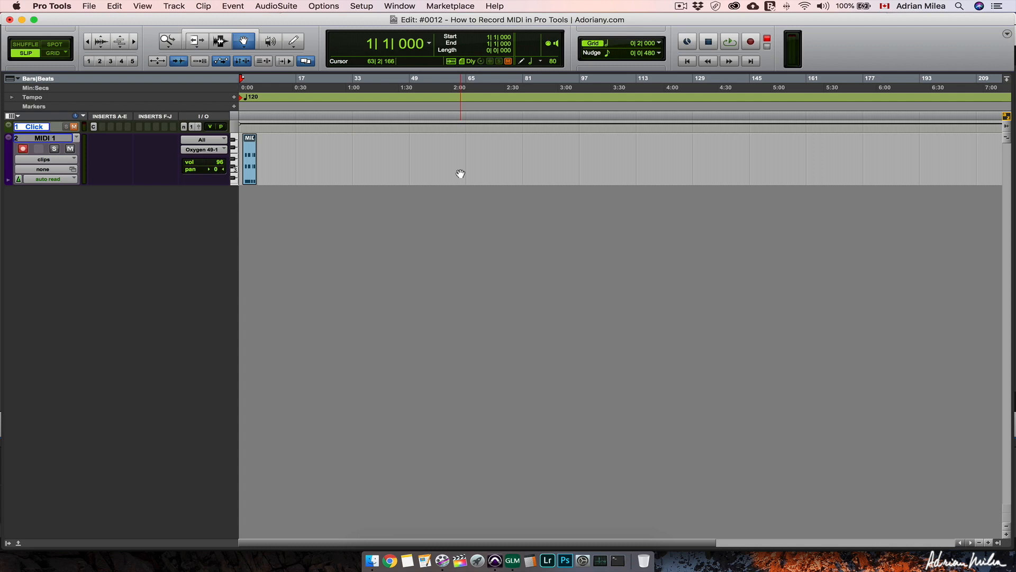
Step: Create one new stereo instrument track with the Ticks timebase
click(174, 6)
click(187, 20)
click(506, 203)
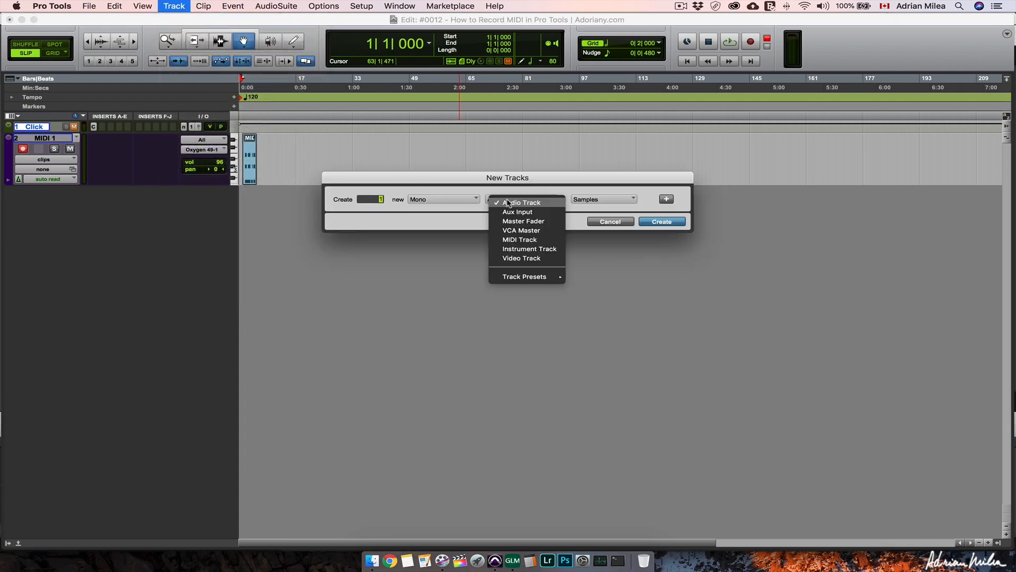
click(523, 249)
click(449, 200)
click(446, 211)
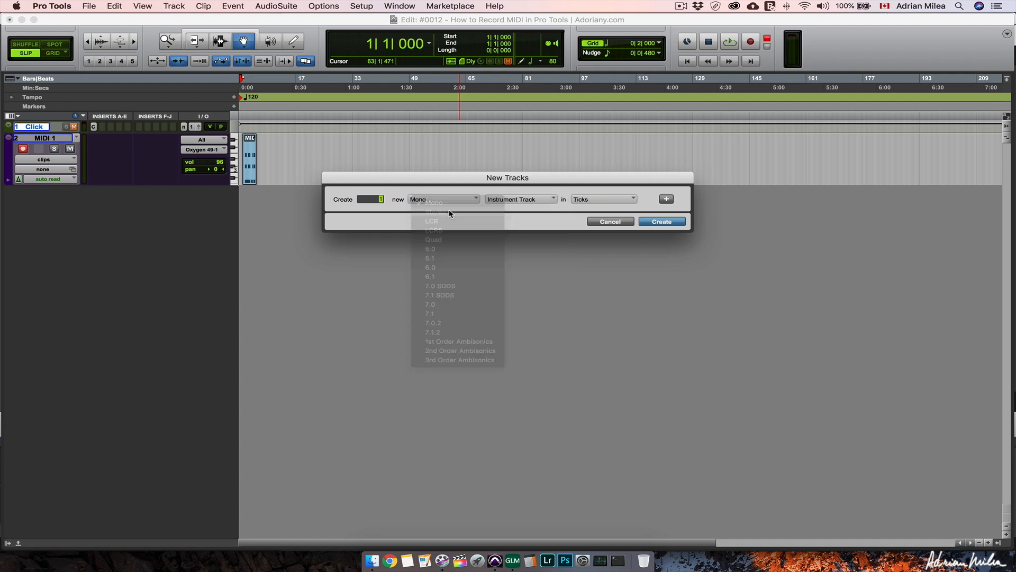
click(655, 222)
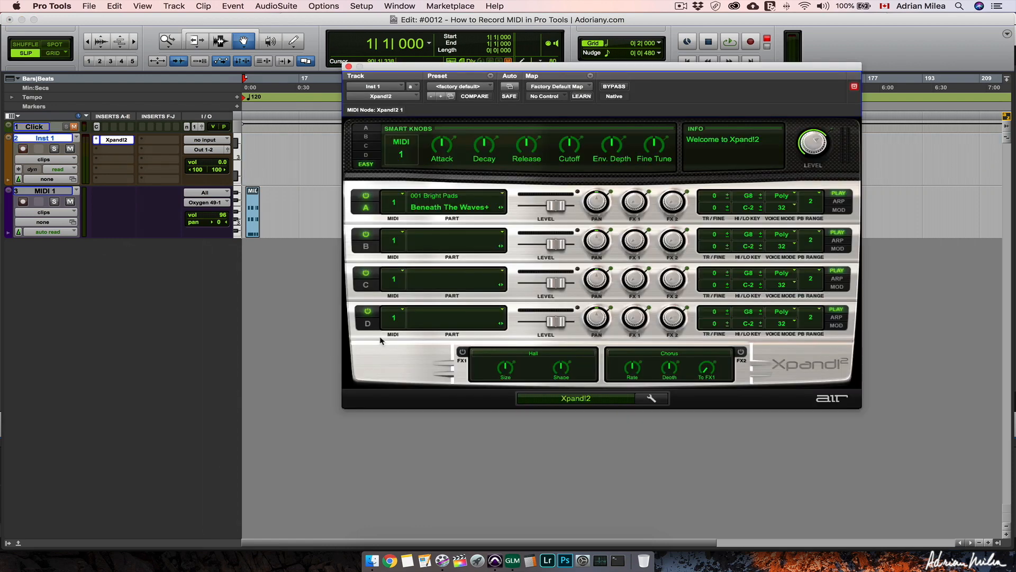
Step: Load the Mark 1 sound from 011 Electric Pianos into part A of Xpand!2
click(449, 212)
mouse_move(474, 292)
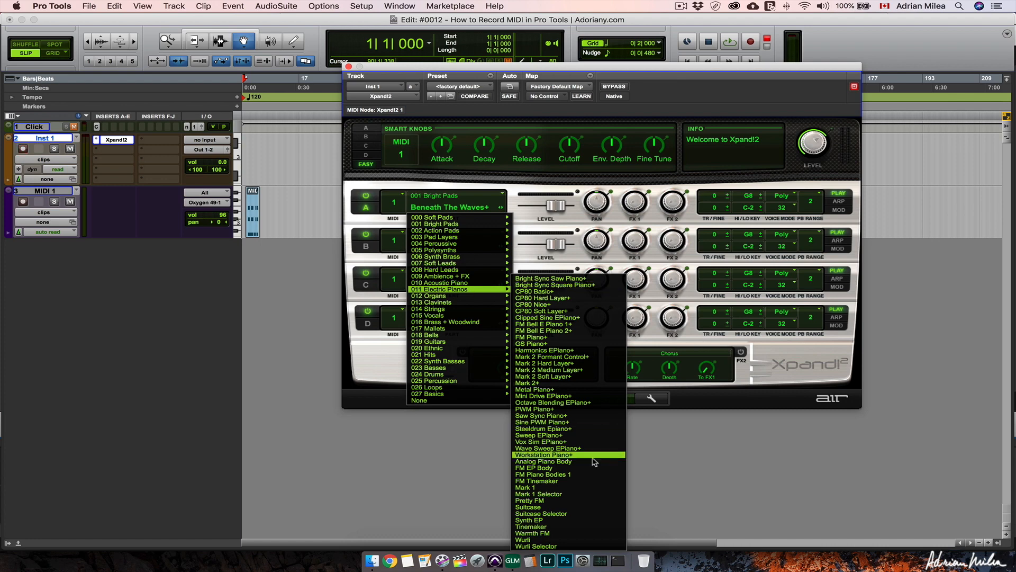
click(584, 486)
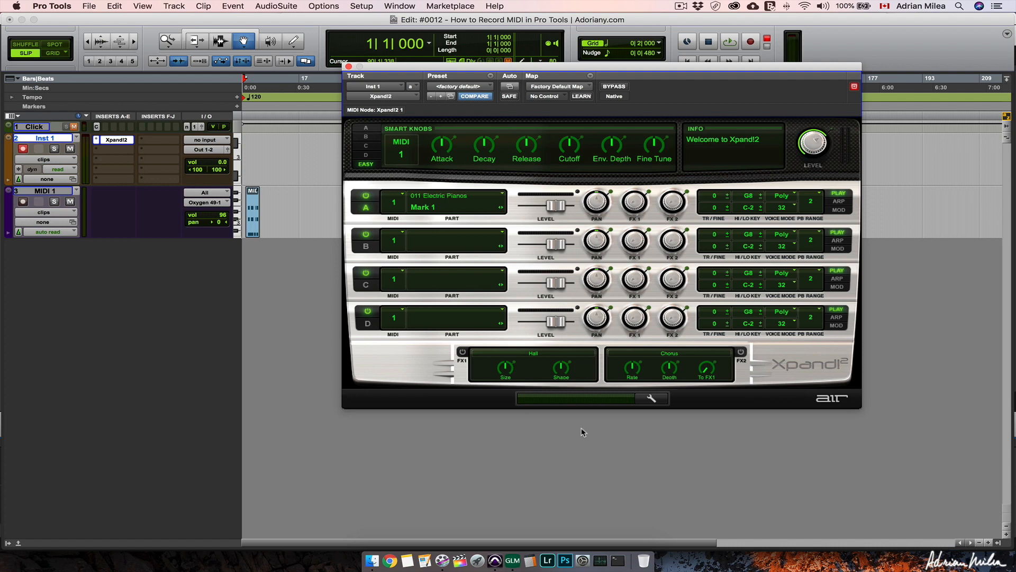
Step: Route the MIDI track's output to Xpand!2 channel-1 on the instrument track and play back the recorded clip
click(207, 202)
mouse_move(236, 185)
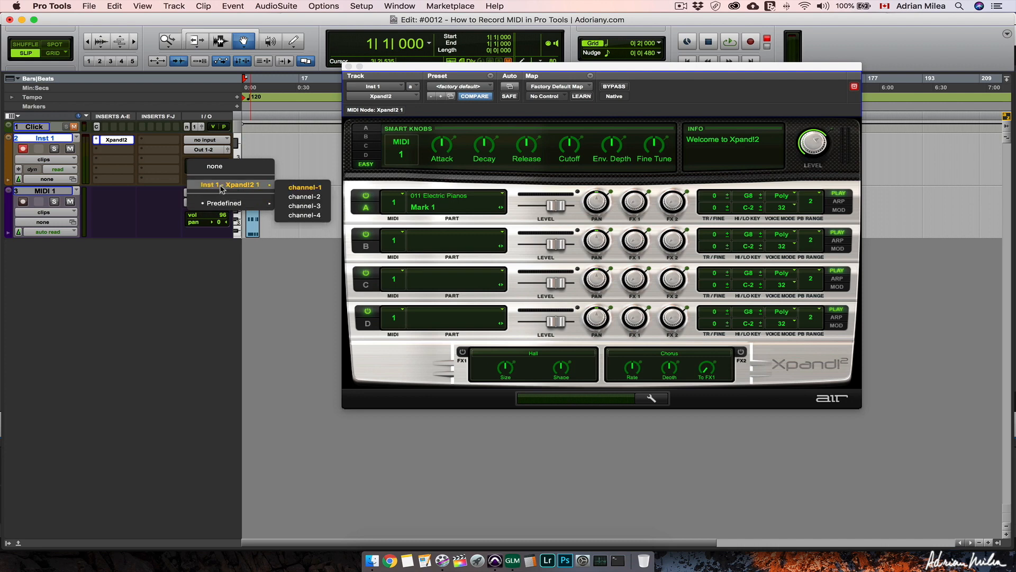
click(300, 188)
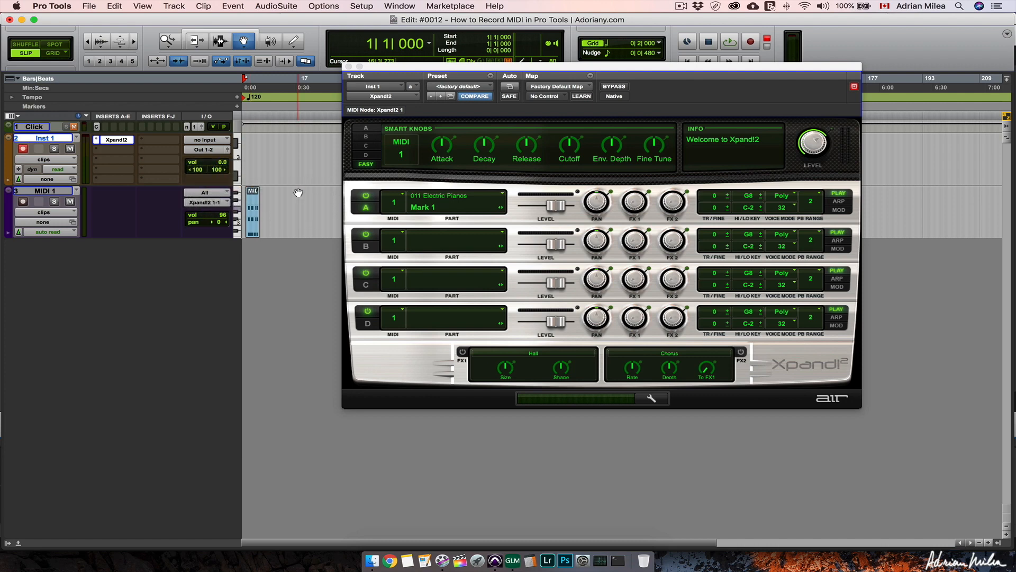
key(space)
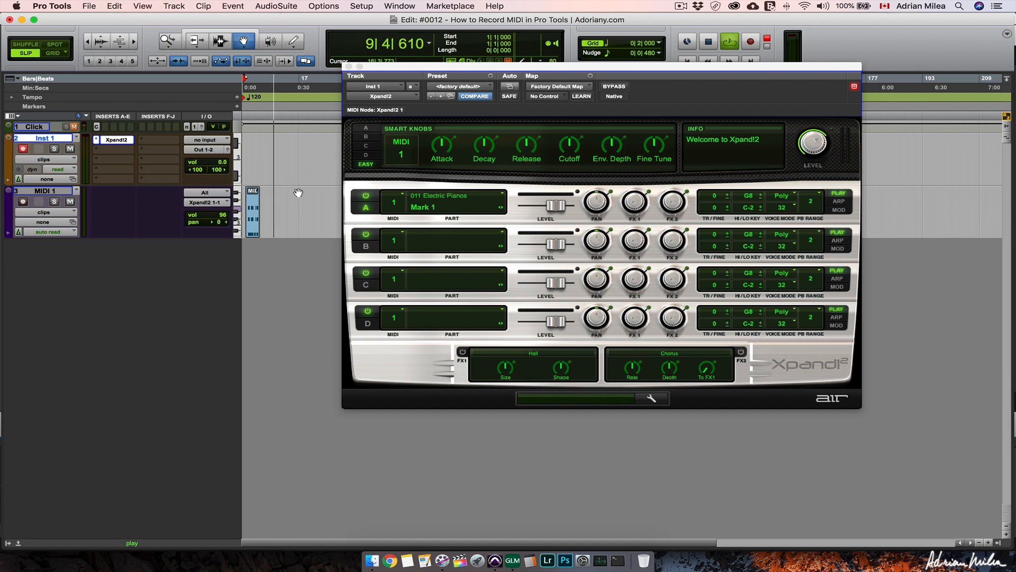
key(space)
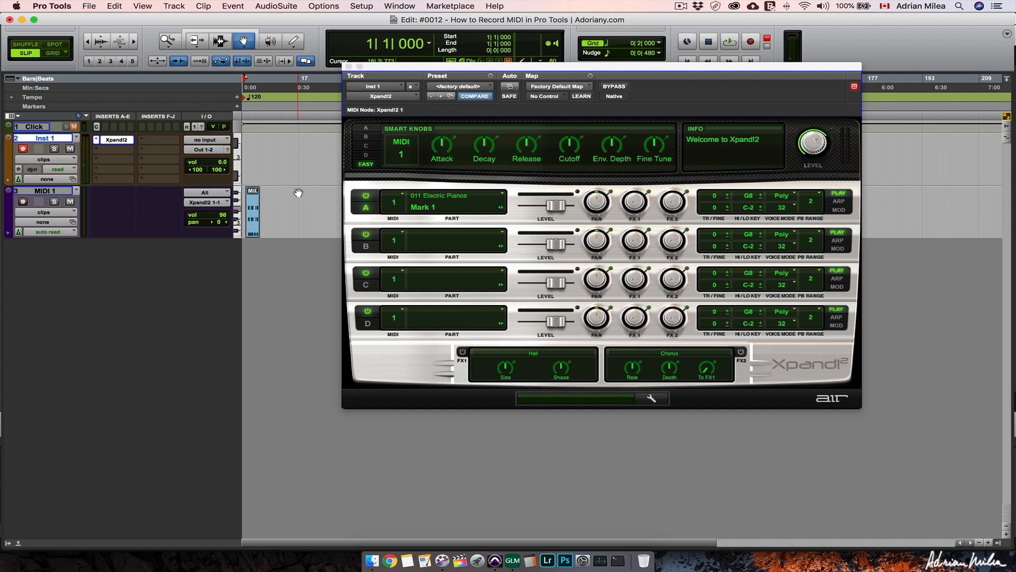
Step: Record a second performance on the MIDI track starting at about bar 18, with the Xpand!2 window moved clear of the tracks
drag(457, 69, 444, 108)
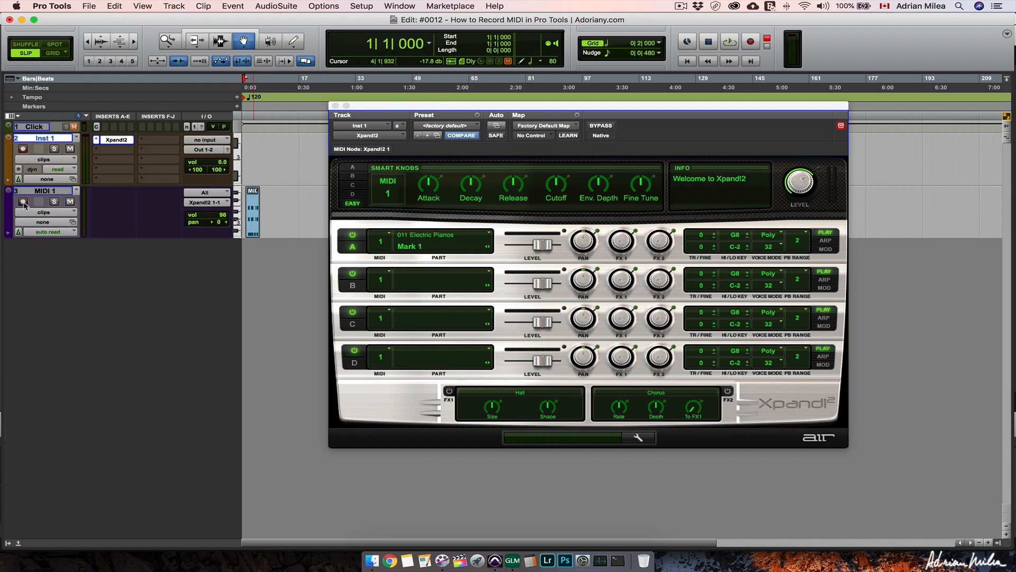
click(751, 44)
drag(510, 107, 482, 256)
click(305, 96)
key(space)
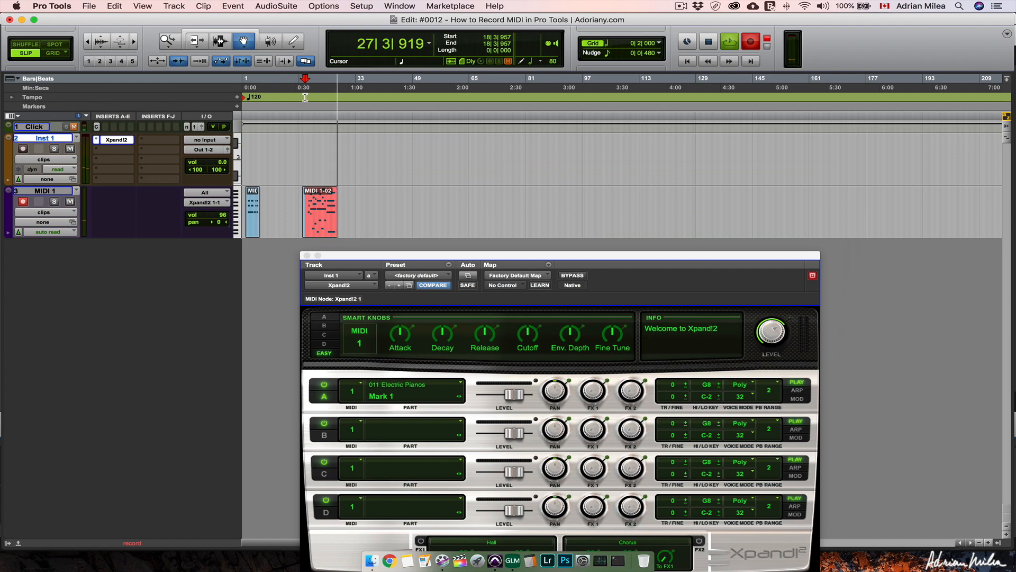
key(space)
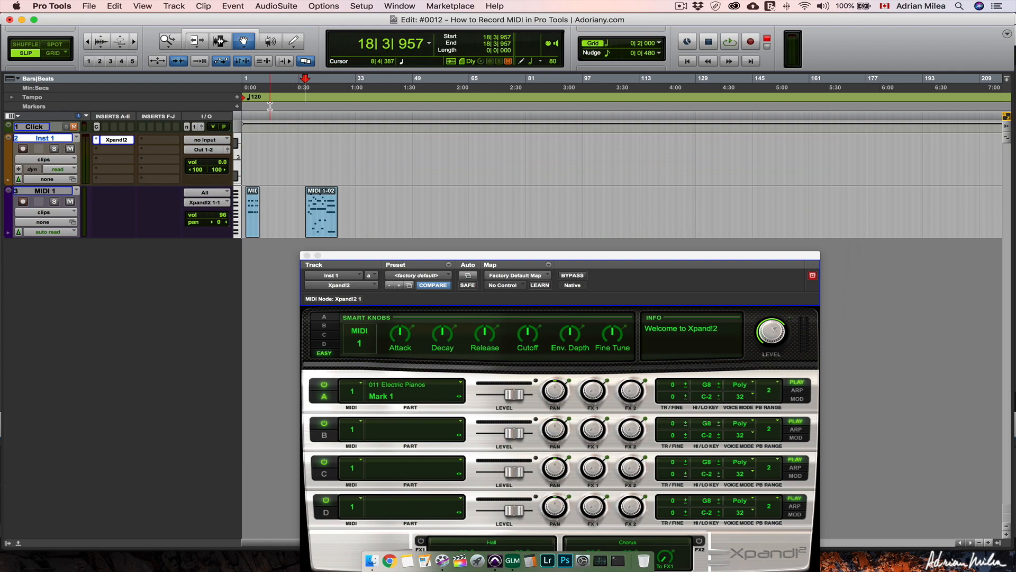
drag(405, 257, 452, 160)
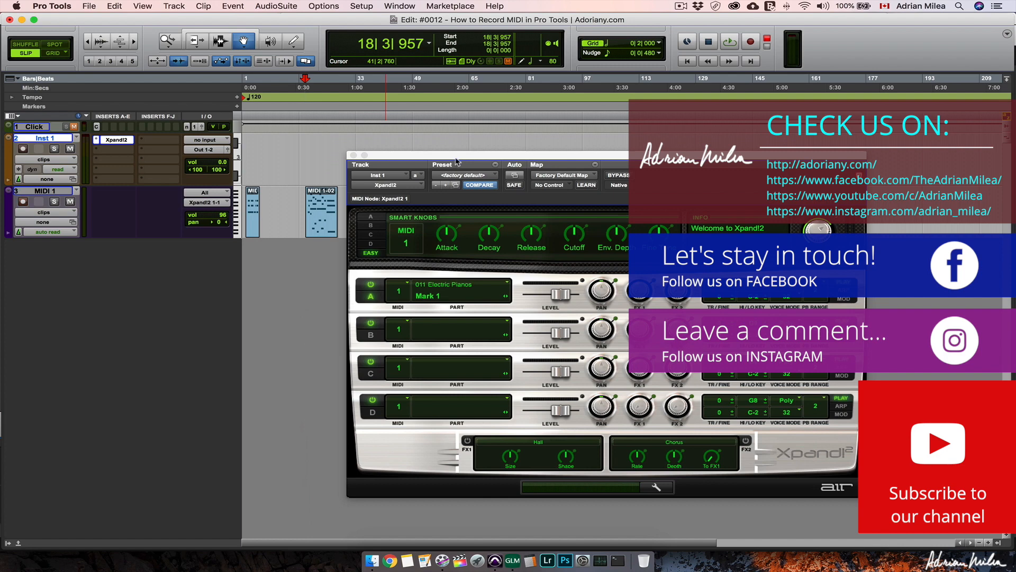
drag(456, 161, 465, 159)
key(shift+r)
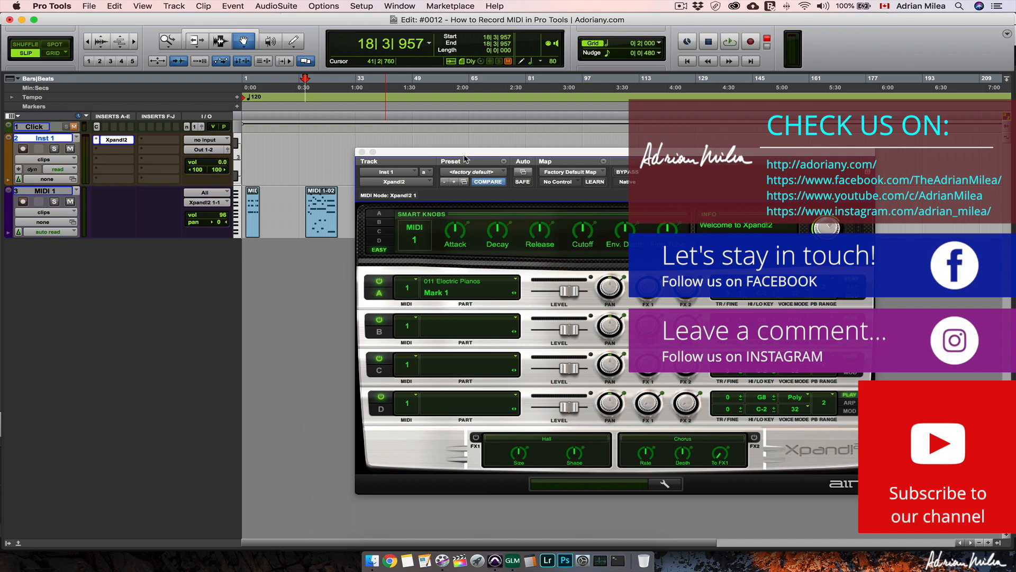